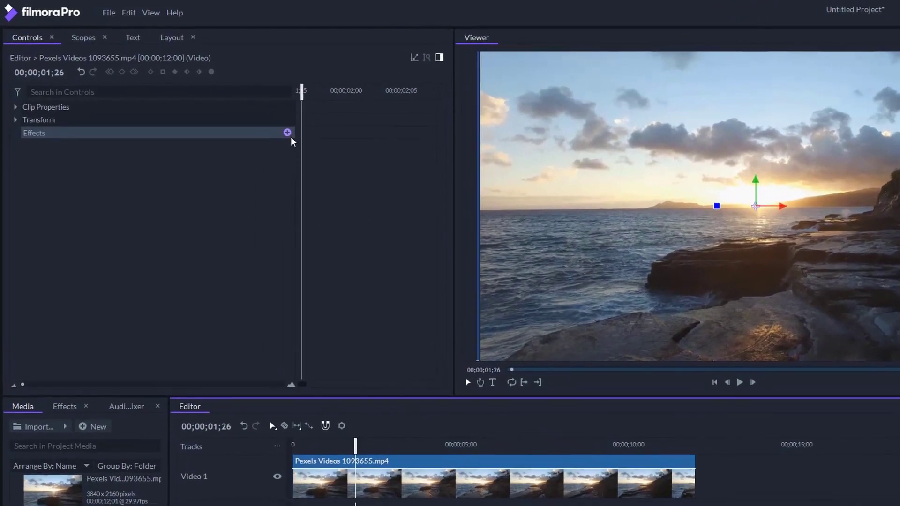
Step: Add a YUV Color Correction effect to the sunset clip and expand its settings
left_click(254, 118)
mouse_move(327, 228)
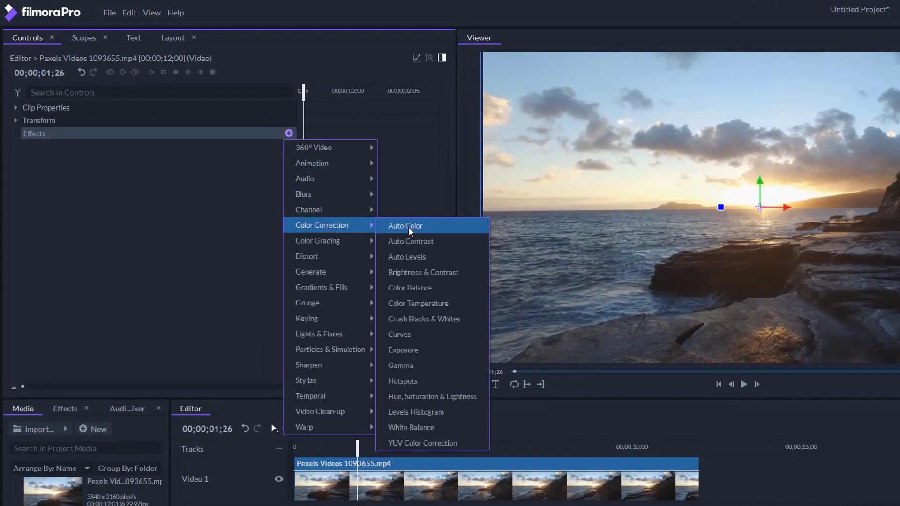
left_click(468, 444)
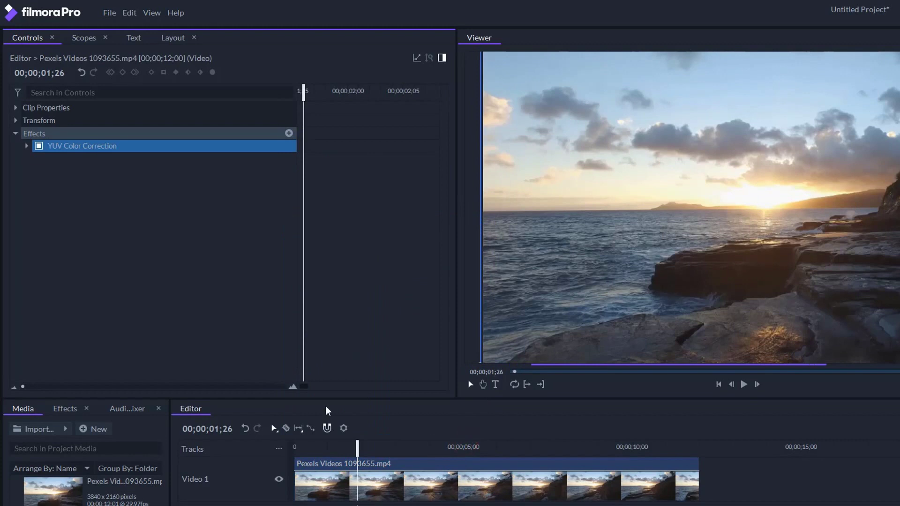
left_click(25, 147)
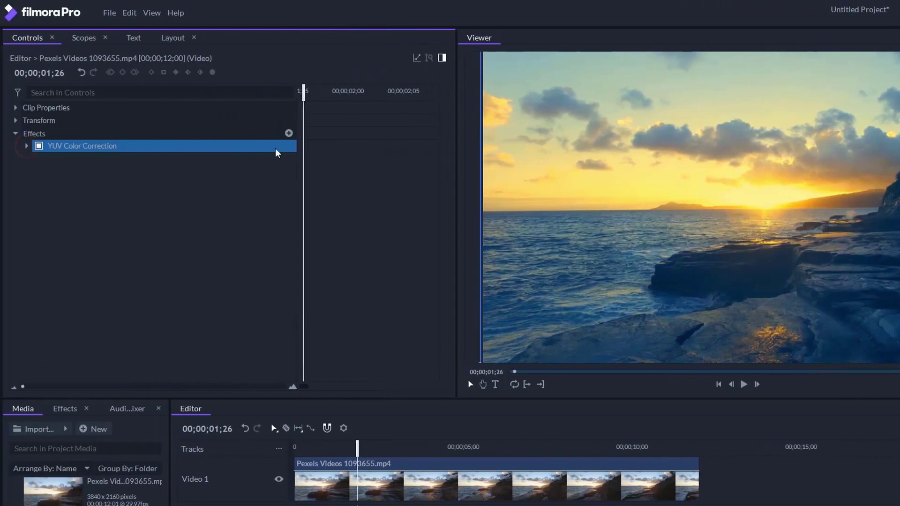
Step: Add Color Temperature above YUV Color Correction and raise it from 4900 to 5340 °K
left_click(289, 133)
mouse_move(327, 232)
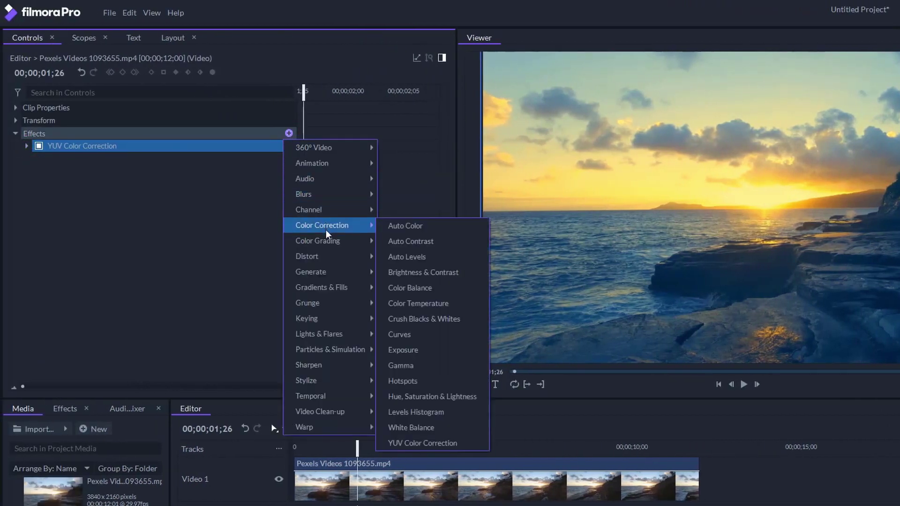
left_click(408, 304)
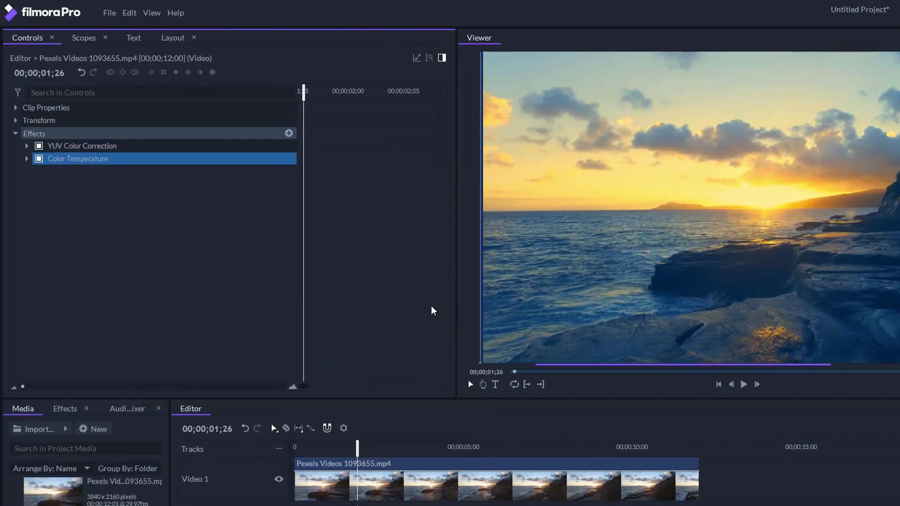
left_click(26, 159)
left_click_drag(91, 161, 92, 149)
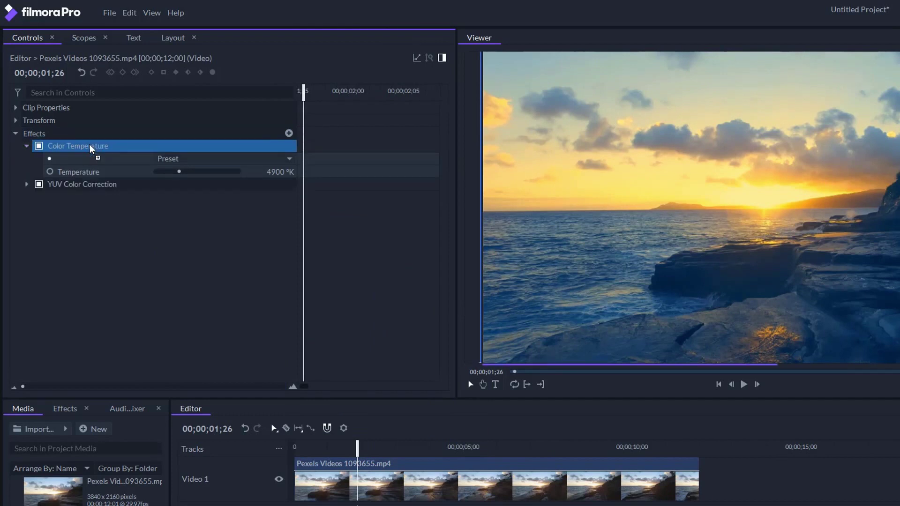
left_click_drag(180, 172, 178, 172)
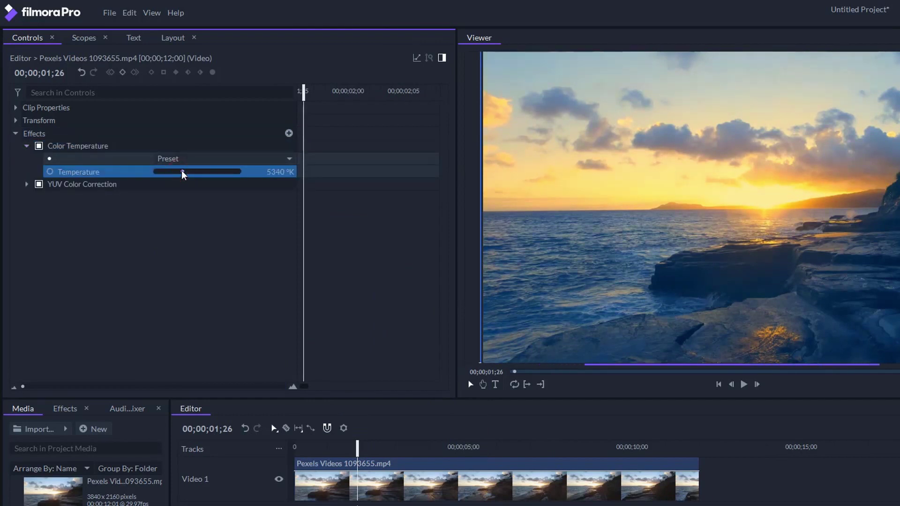
Step: Add a Hue, Saturation & Lightness effect and set its Master saturation to 4.0
left_click(289, 133)
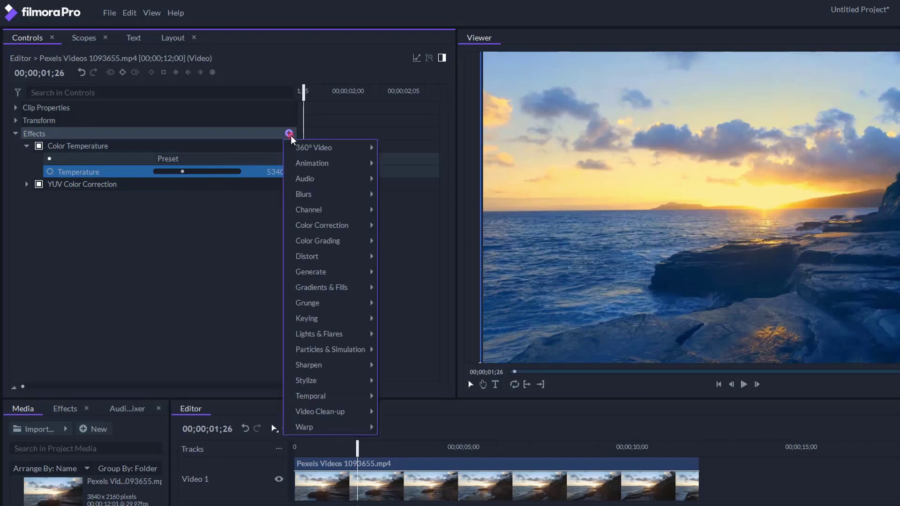
mouse_move(324, 227)
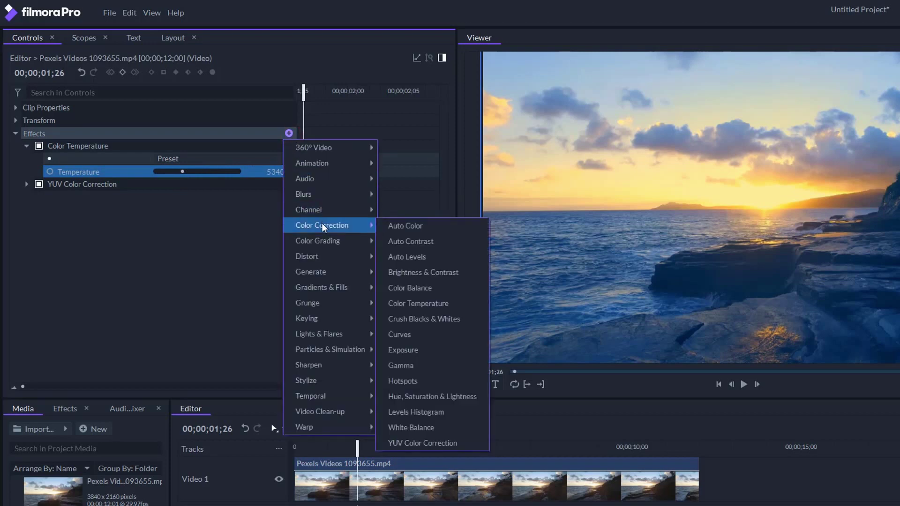
left_click(462, 400)
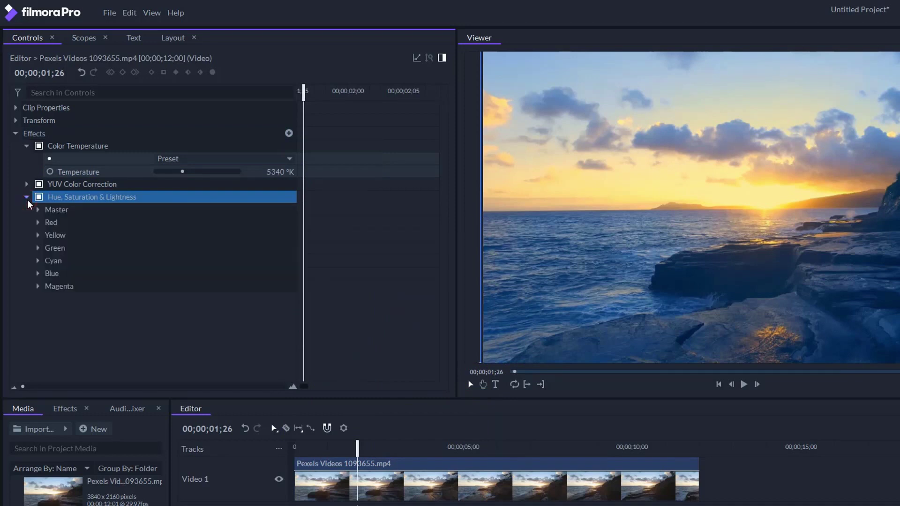
left_click(38, 210)
left_click(198, 237)
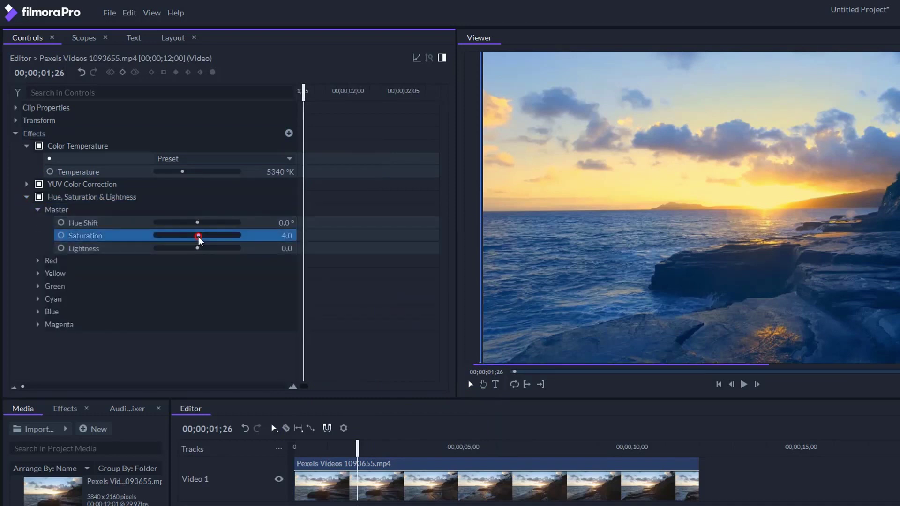
left_click(37, 209)
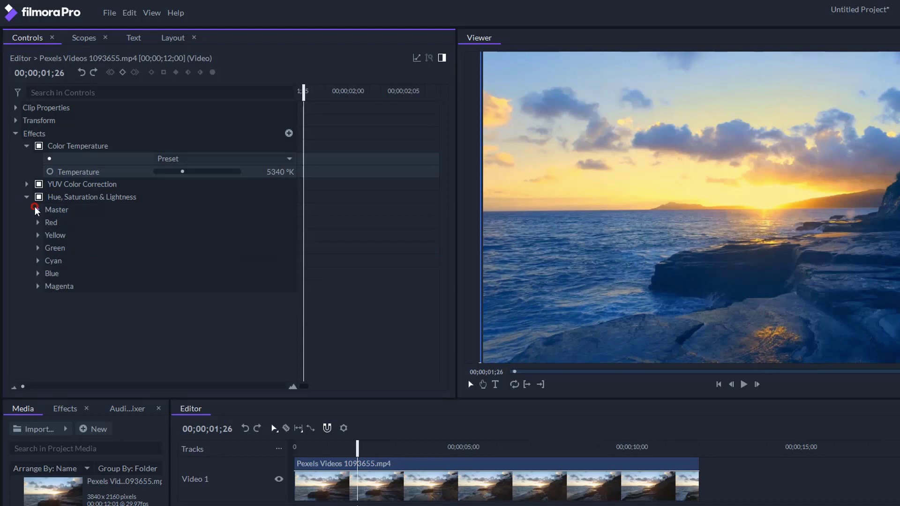
Step: Shift the yellow hue to -14.4° and the blue hue to -10.8° with saturation 4
left_click(38, 234)
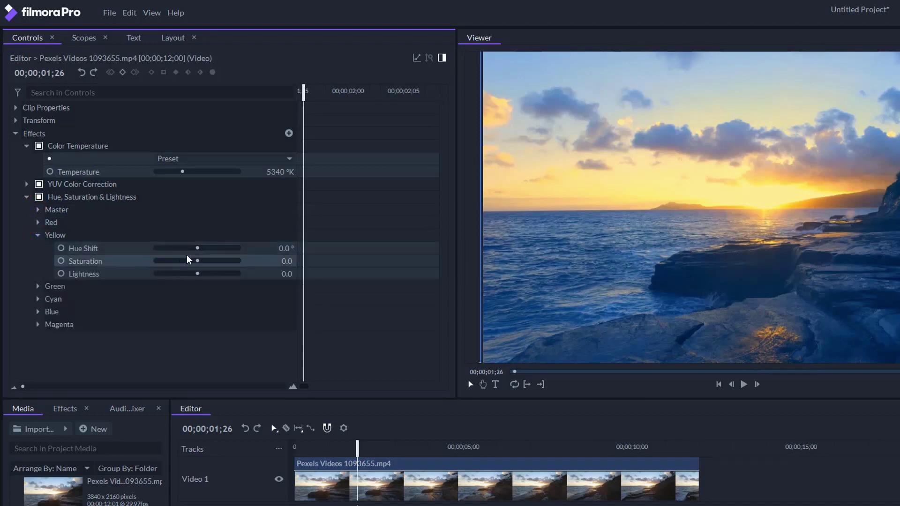
left_click_drag(197, 249, 200, 263)
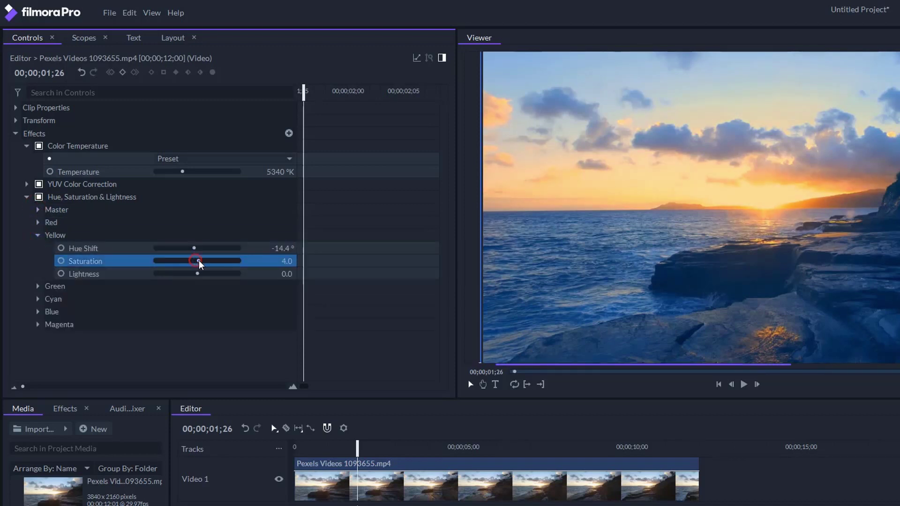
left_click(38, 311)
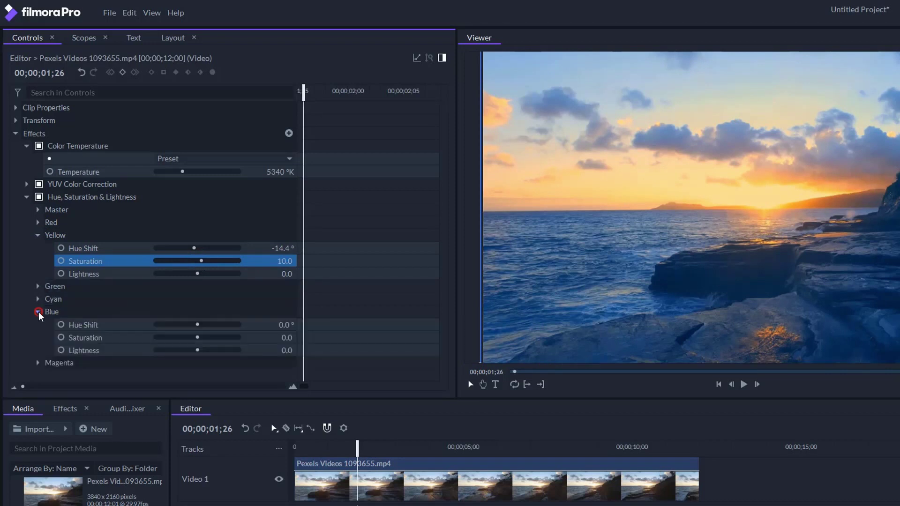
left_click_drag(198, 325, 195, 326)
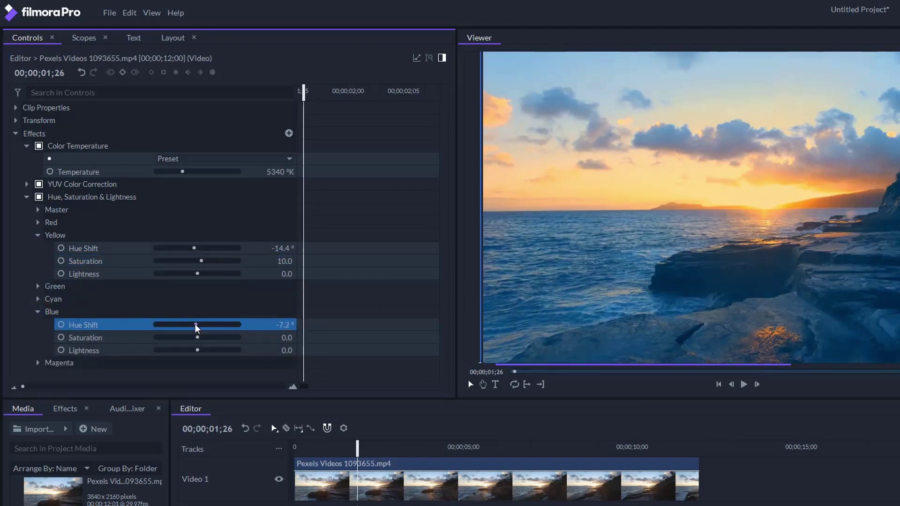
left_click_drag(198, 337, 196, 337)
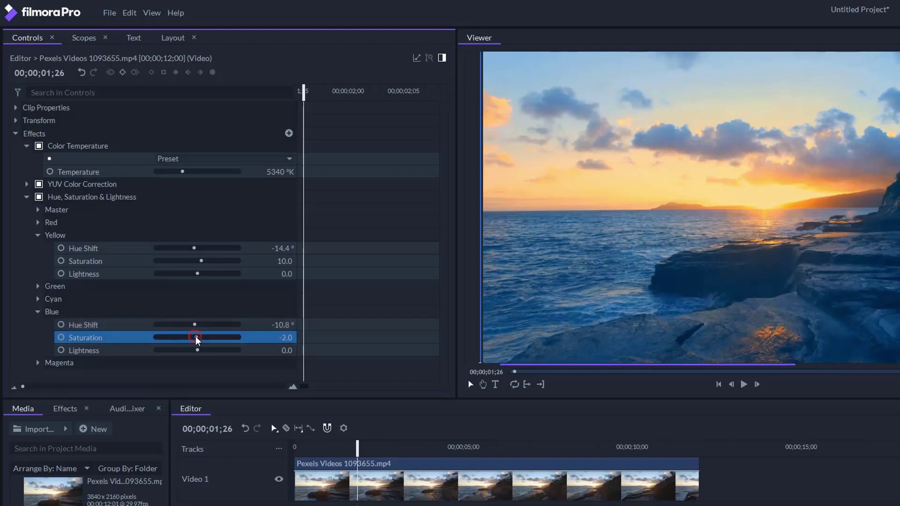
left_click(38, 312)
left_click(26, 197)
Step: Add an Auto Color effect with Blend with Original set to 50%
left_click(27, 146)
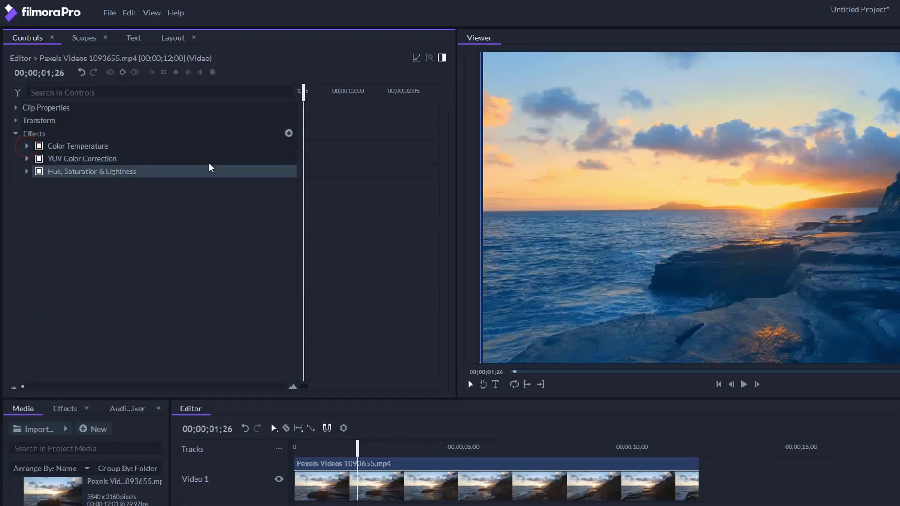
left_click(289, 134)
mouse_move(319, 229)
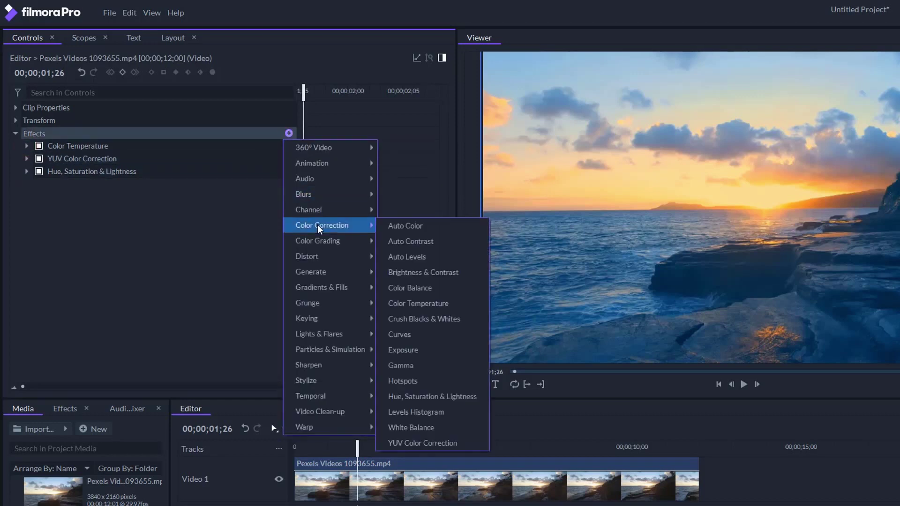
left_click(445, 231)
left_click(25, 185)
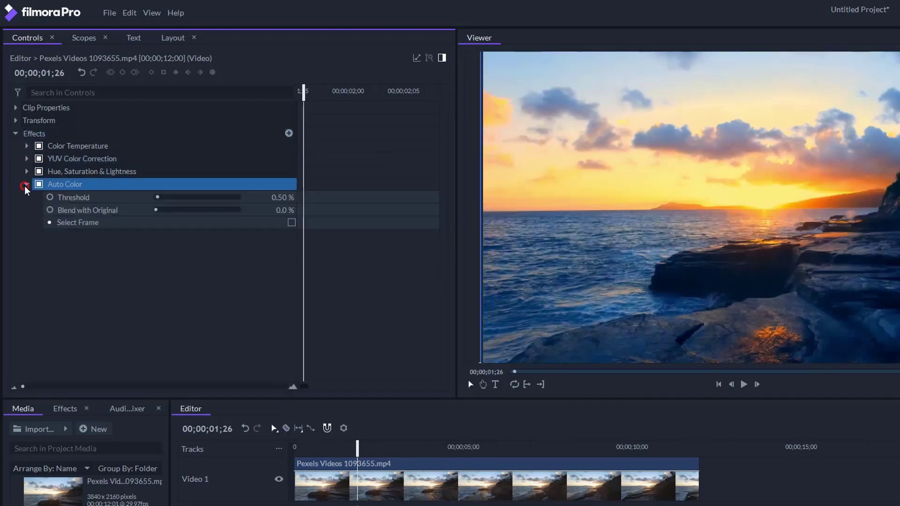
left_click(157, 210)
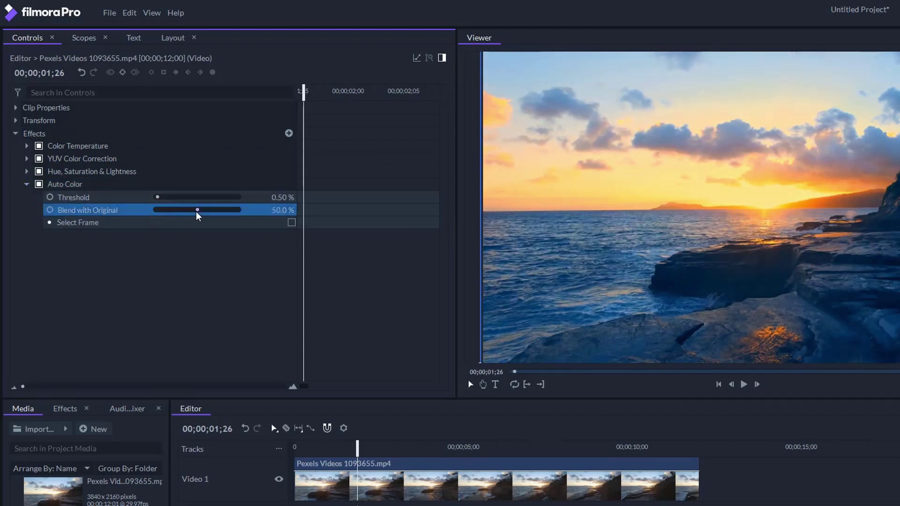
left_click(26, 184)
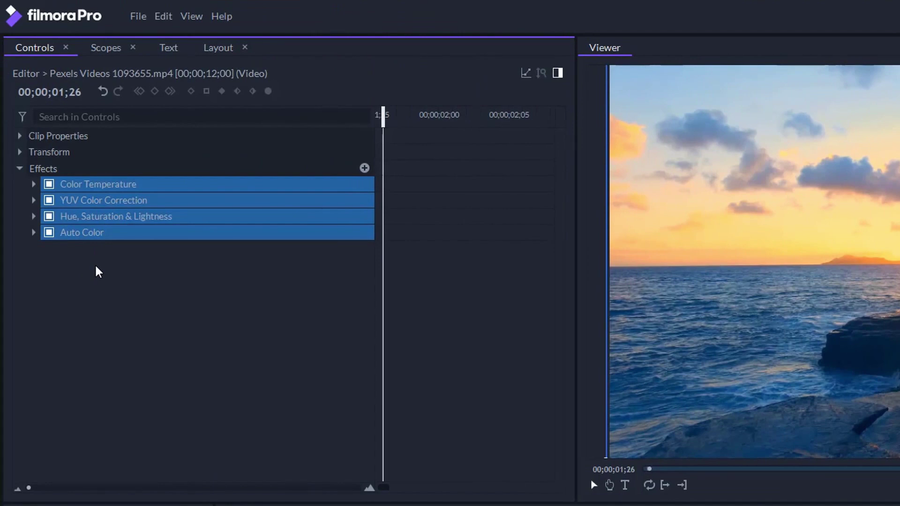
Step: Create a preset named 'Orange & Teal II' from the four stacked effects
right_click(101, 231)
left_click(198, 393)
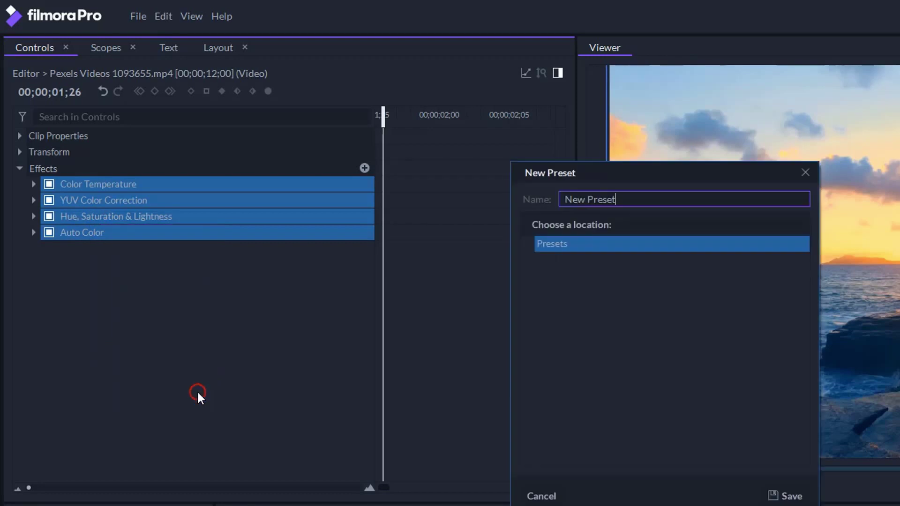
type("Orange & Teal II")
left_click(783, 495)
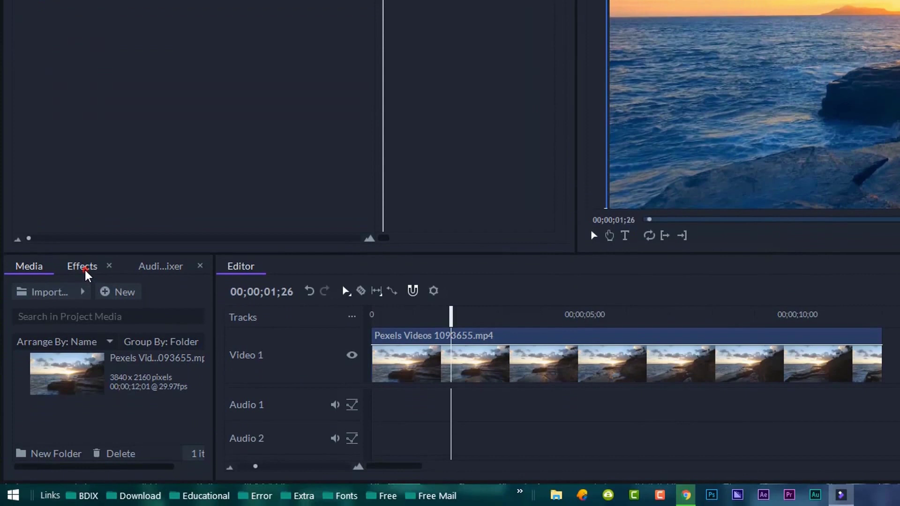
Step: Export the Orange & Teal II preset to the Desktop and select the ten Cinematic Lut .cube files
left_click(86, 271)
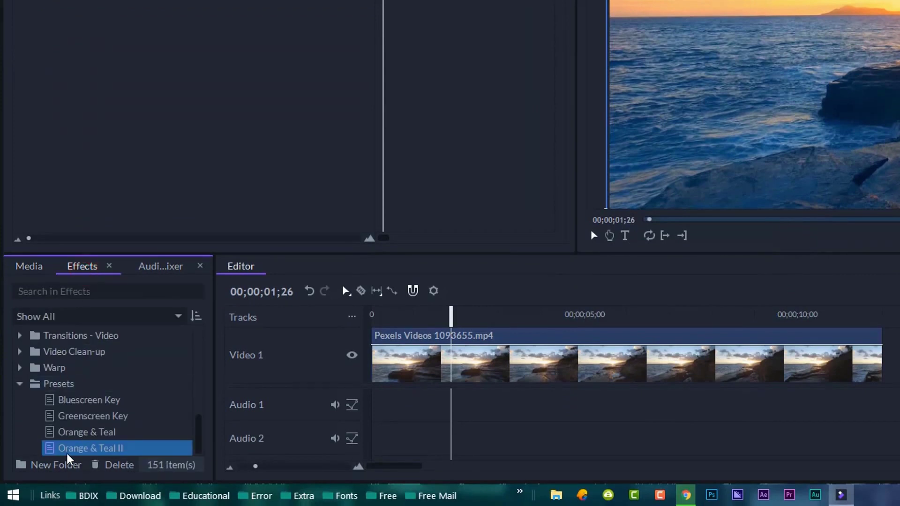
right_click(91, 451)
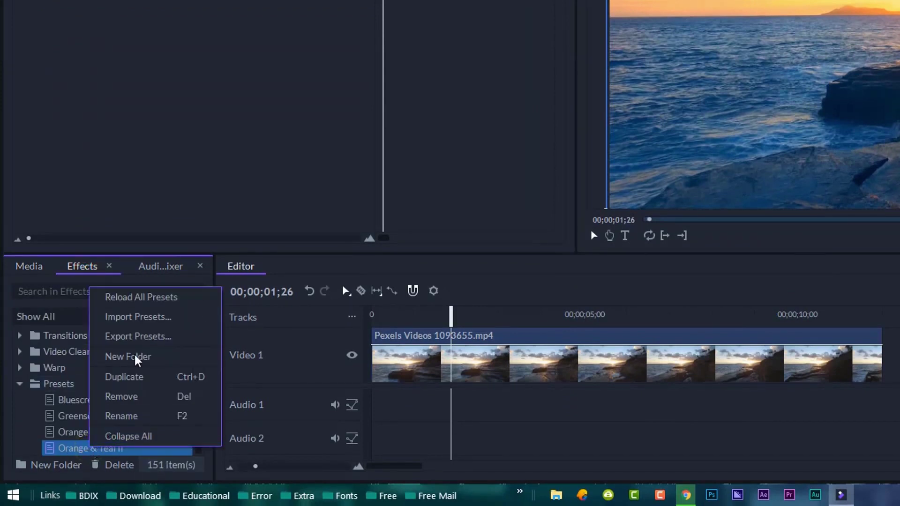
left_click(138, 336)
left_click(40, 97)
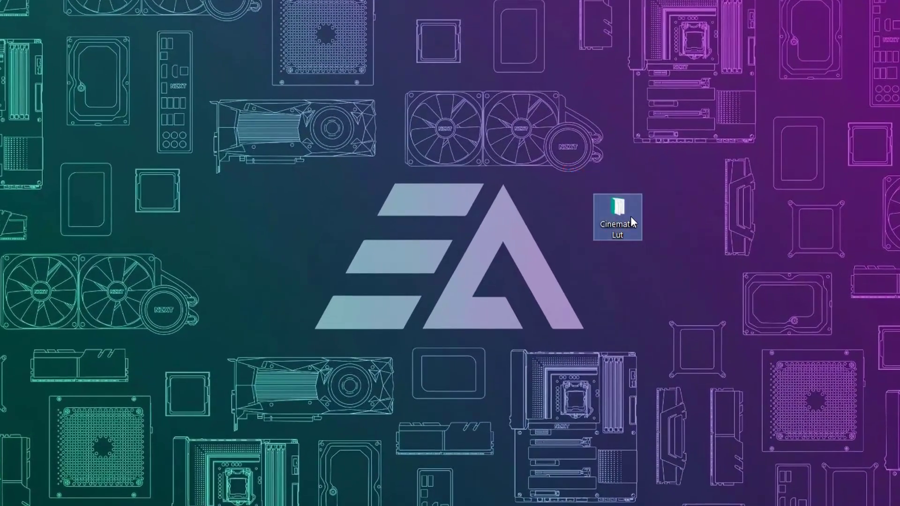
left_click_drag(354, 362, 377, 195)
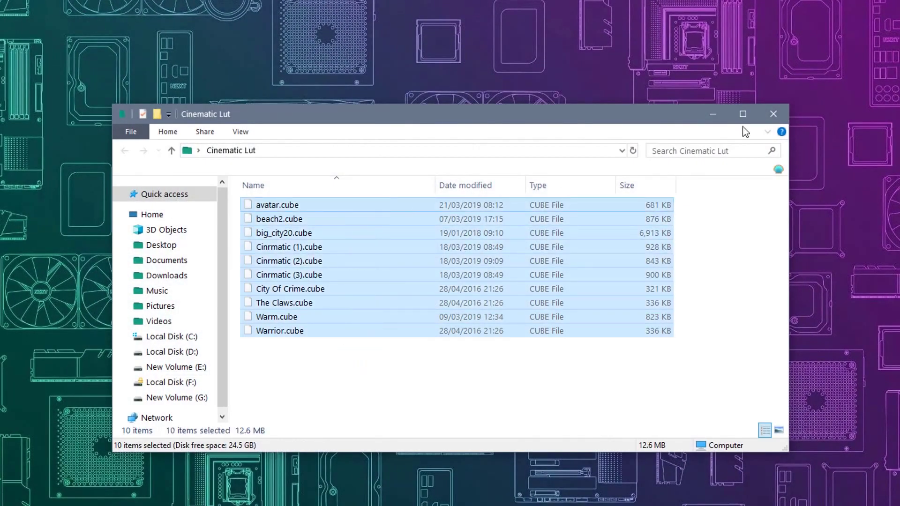
left_click(773, 114)
Step: Add a LUT colour grading effect to the Varanasi clip and expand it
left_click(567, 469)
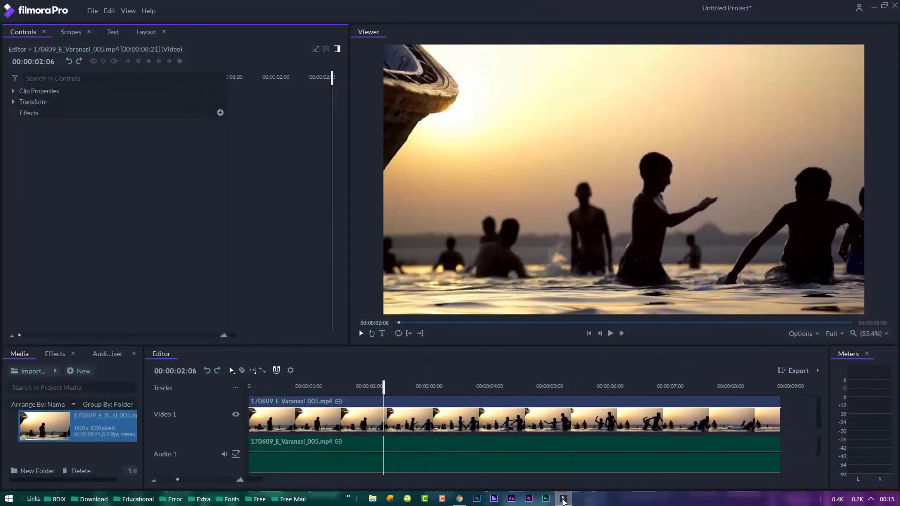
left_click(92, 135)
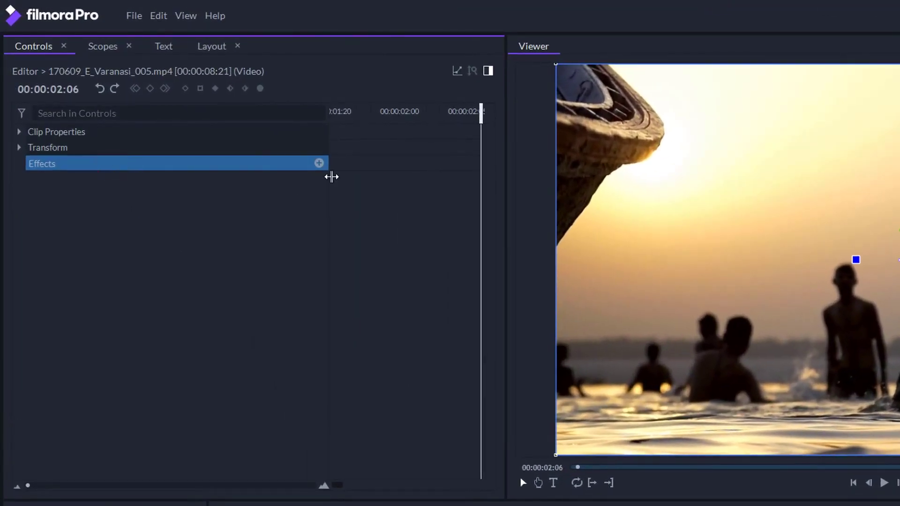
left_click(320, 163)
mouse_move(373, 294)
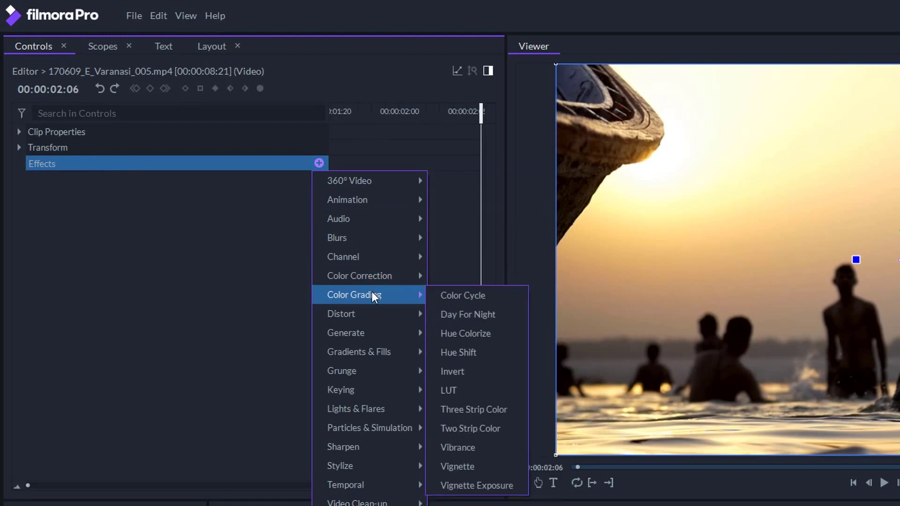
left_click(473, 390)
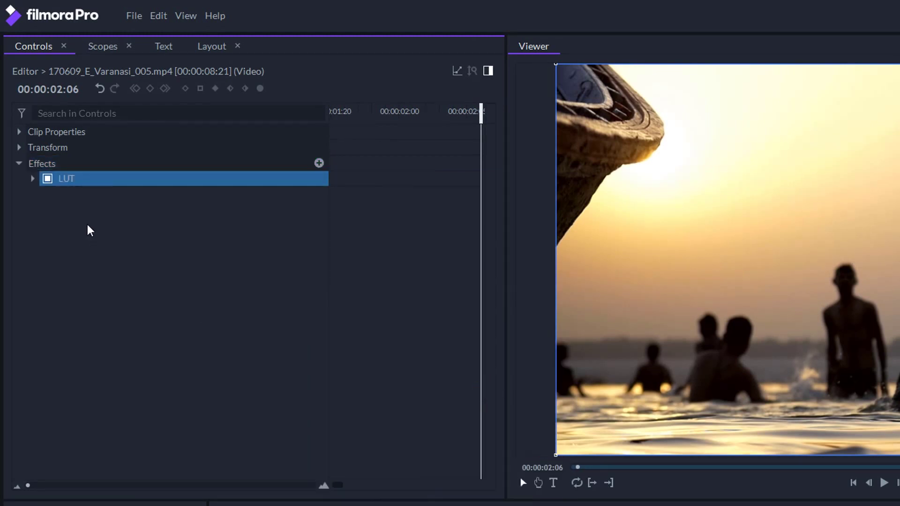
left_click(33, 179)
Step: Load avatar.cube from the Cinematic Lut folder as the LUT file
left_click(299, 209)
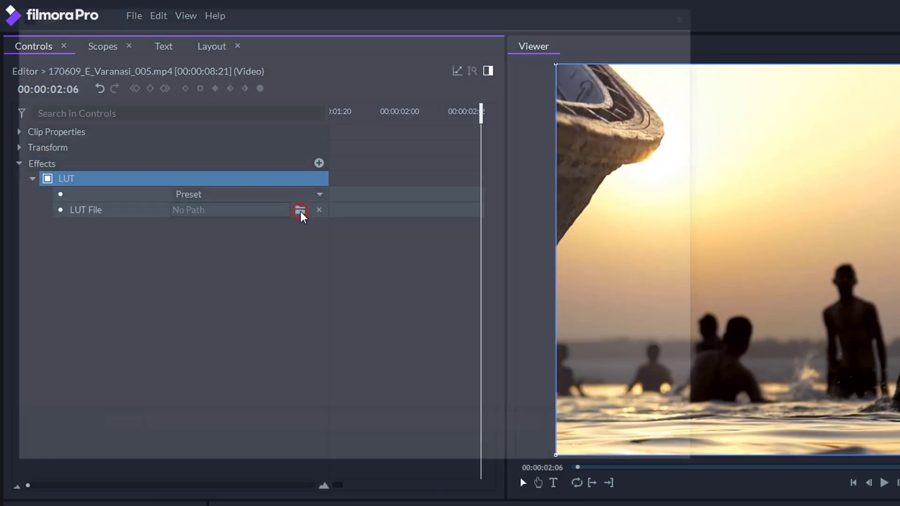
double_click(175, 149)
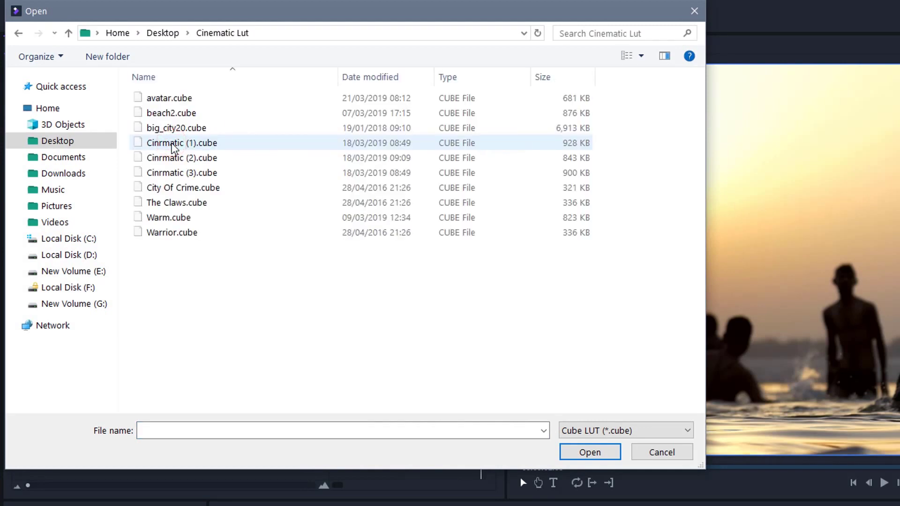
left_click(201, 98)
left_click(589, 452)
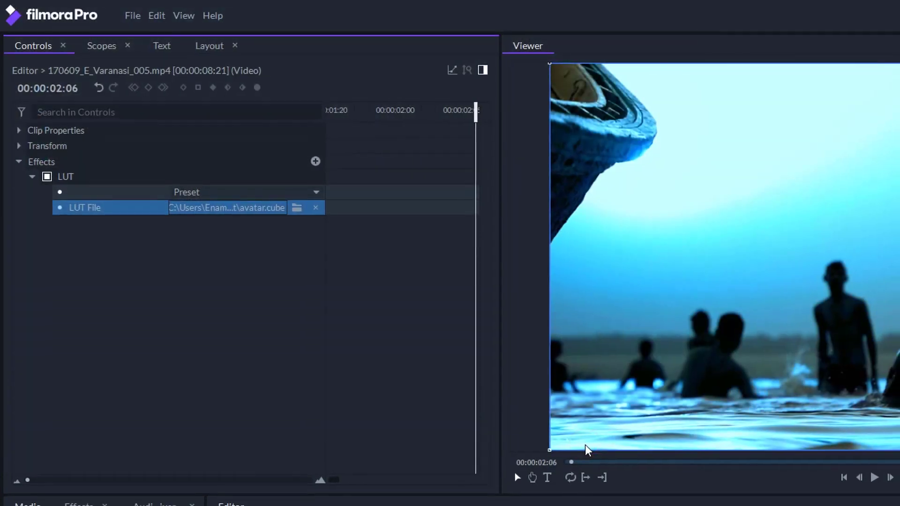
Step: Compare the LUT on and off, then try beach2.cube and big_city20.cube
left_click(47, 177)
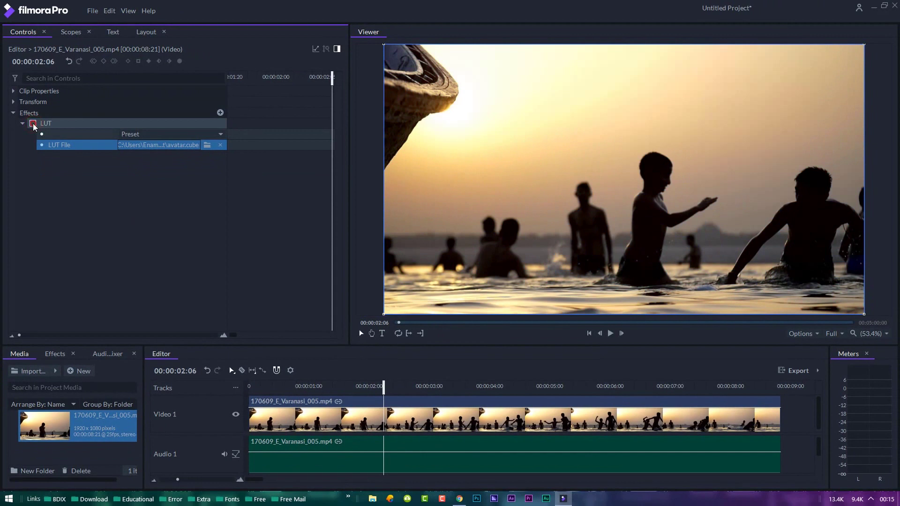
left_click(33, 124)
left_click(207, 145)
double_click(129, 88)
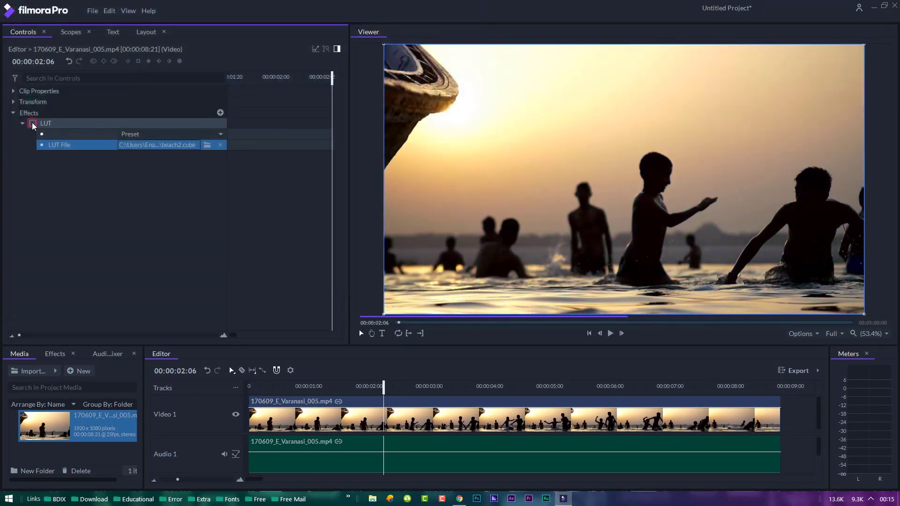
left_click(207, 145)
double_click(136, 88)
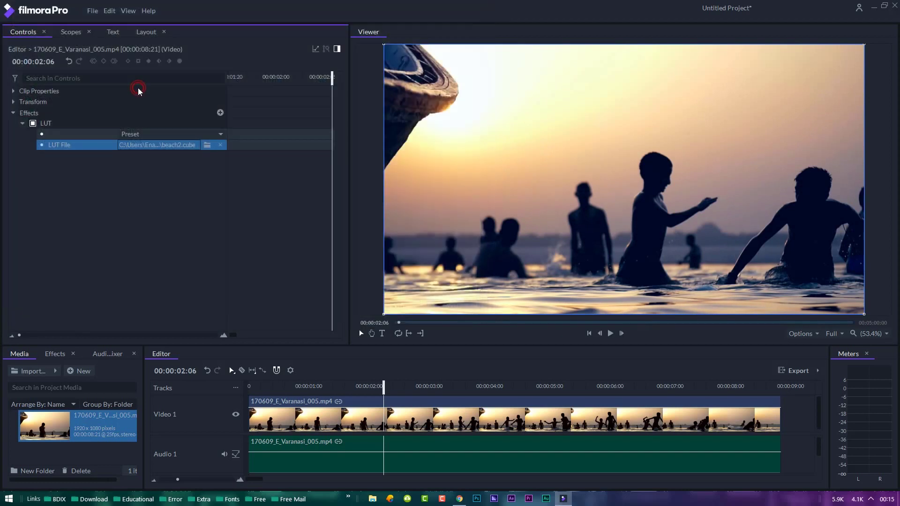
left_click(33, 123)
left_click(33, 123)
Step: Try Cinrmatic (1), (2) and (3).cube, toggling the LUT to compare each
left_click(207, 145)
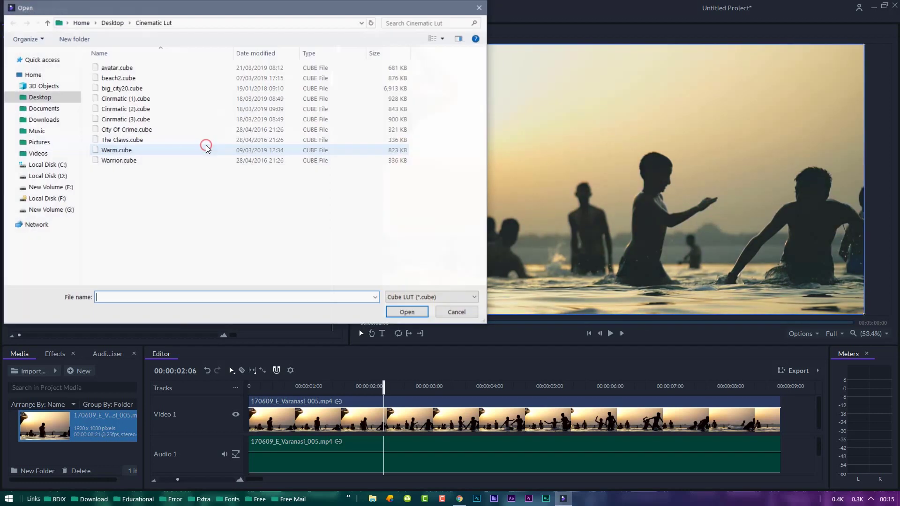
double_click(154, 94)
left_click(33, 124)
left_click(32, 123)
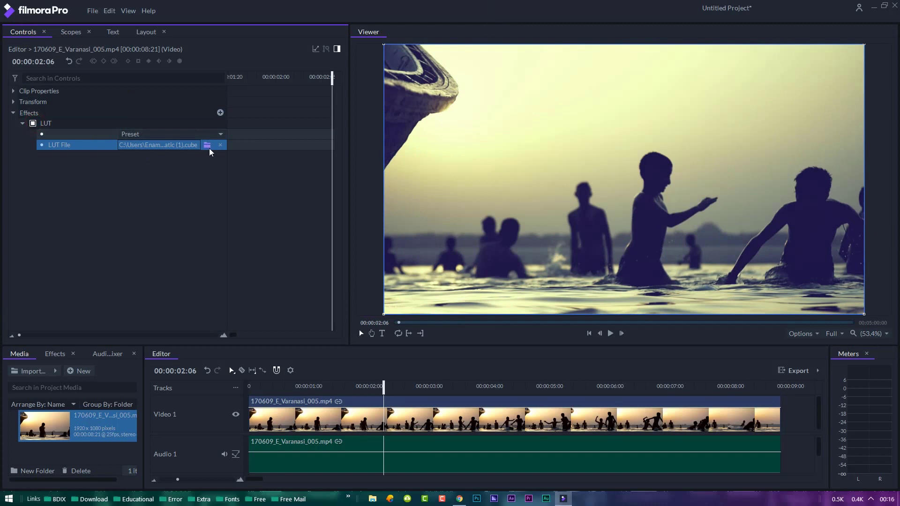
left_click(207, 144)
double_click(155, 108)
left_click(32, 123)
left_click(33, 124)
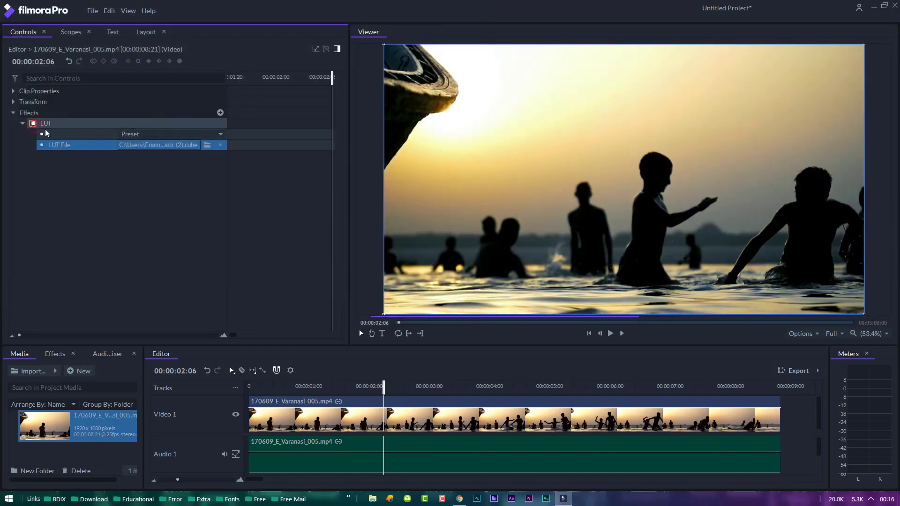
left_click(207, 145)
double_click(146, 123)
left_click(32, 123)
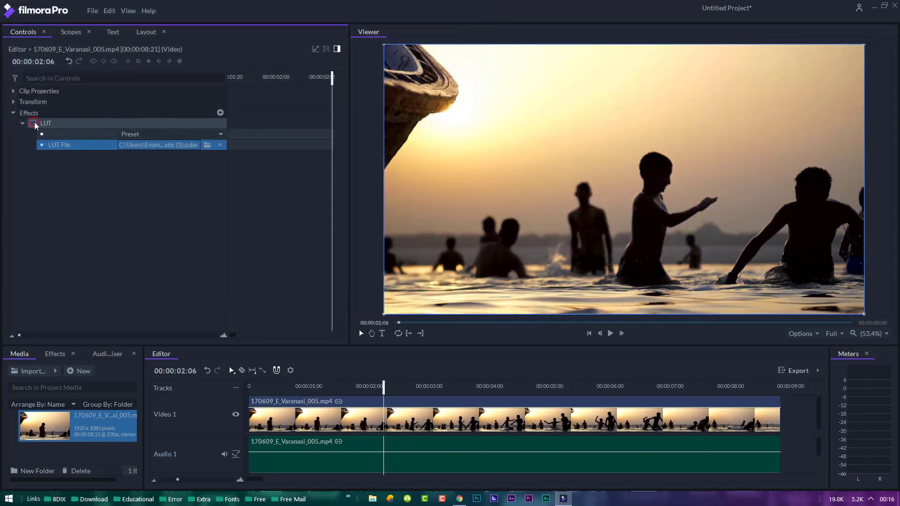
left_click(32, 123)
Step: Try City Of Crime.cube and The Claws.cube, toggling the LUT to compare
left_click(206, 145)
double_click(144, 130)
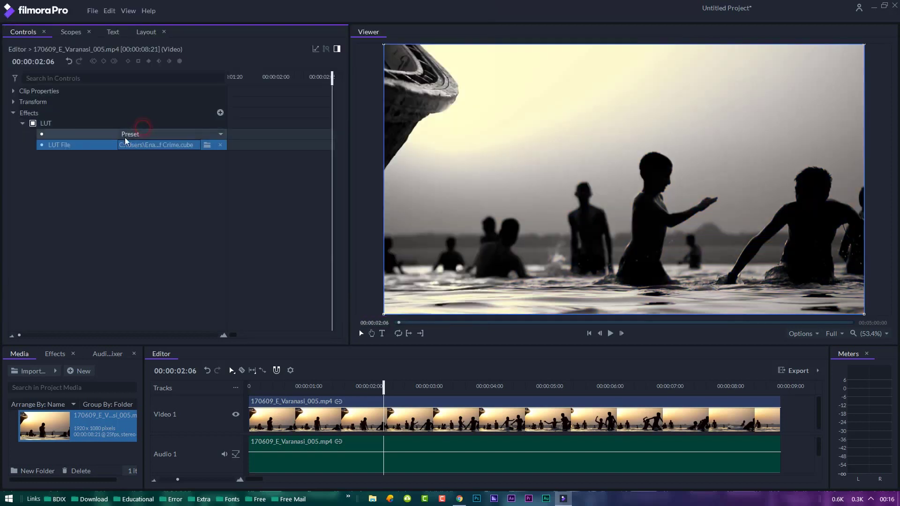
left_click(207, 145)
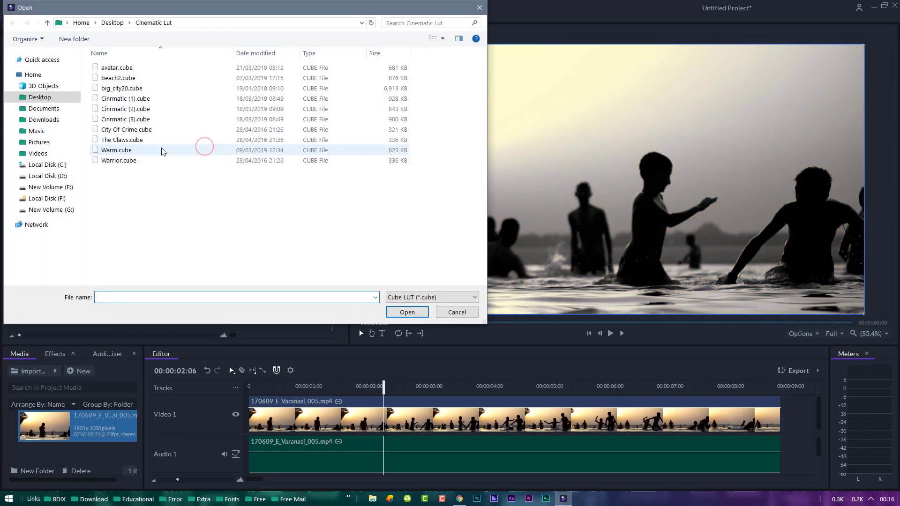
double_click(163, 150)
left_click(33, 123)
left_click(32, 123)
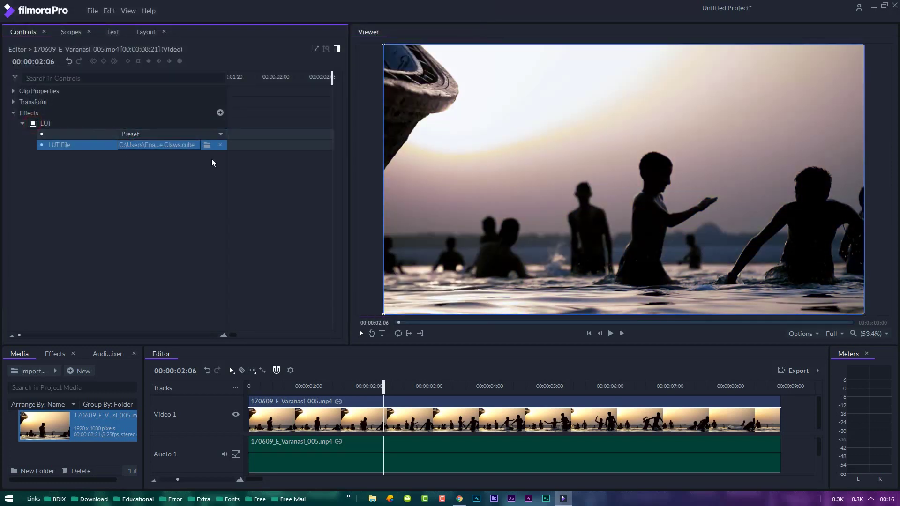
Step: Try Warm.cube, then settle on Warrior.cube, comparing before and after
left_click(206, 145)
double_click(132, 151)
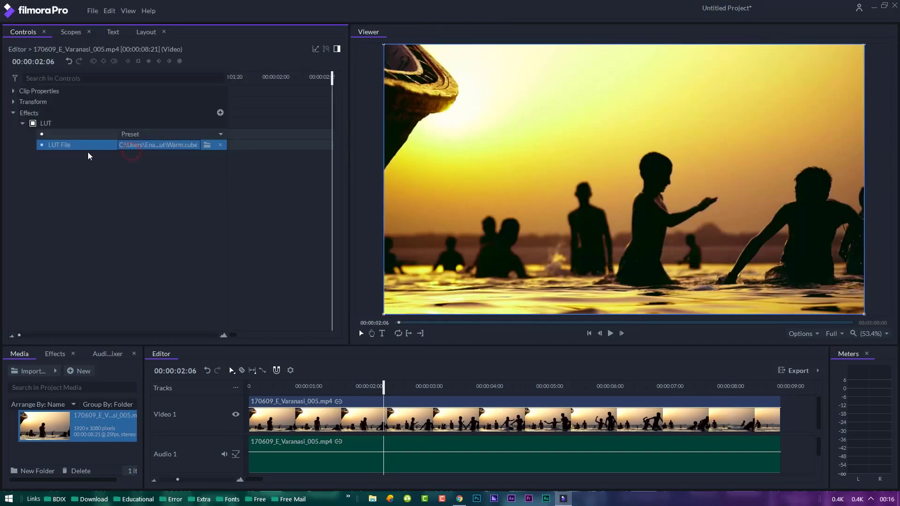
left_click(32, 124)
left_click(33, 123)
left_click(206, 145)
double_click(156, 161)
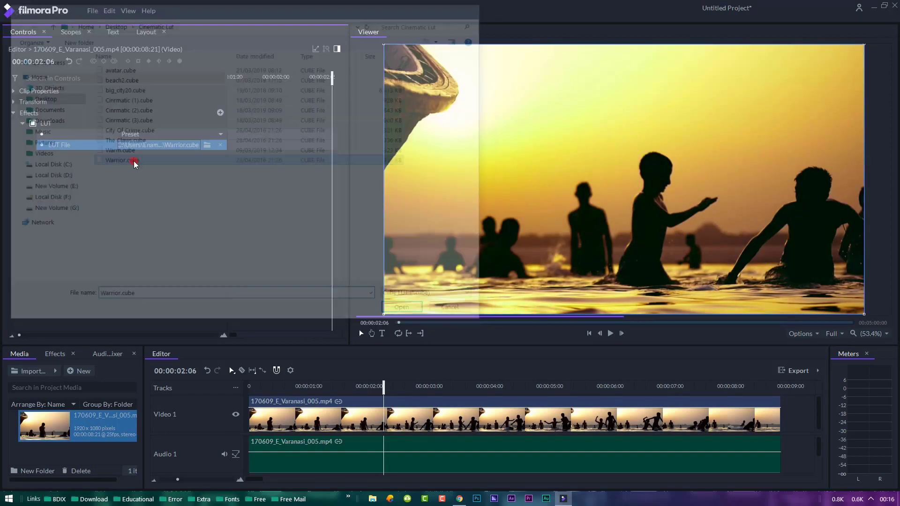
left_click(33, 123)
left_click(33, 124)
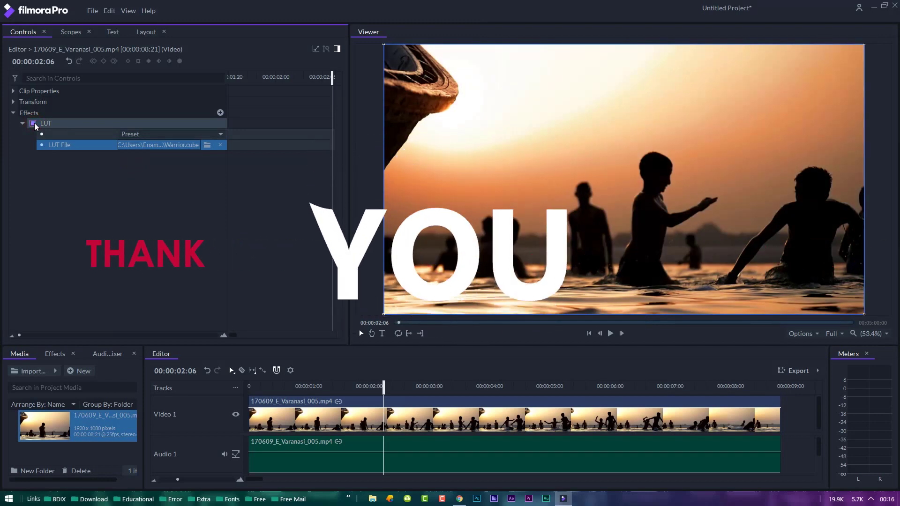